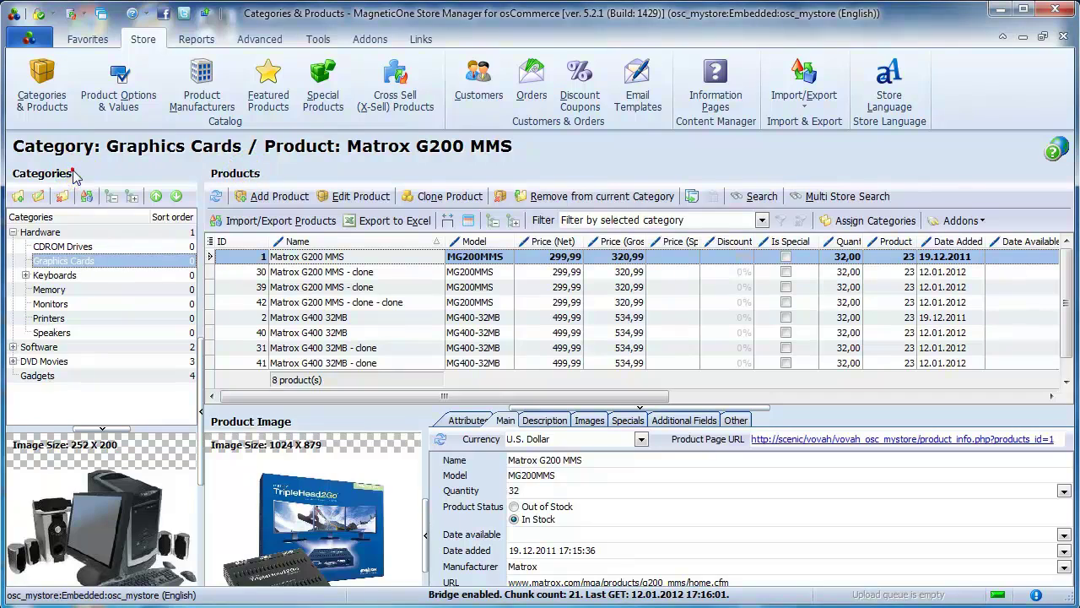
Show the Model and Memory attribute options for Matrox G200 MMS
click(460, 425)
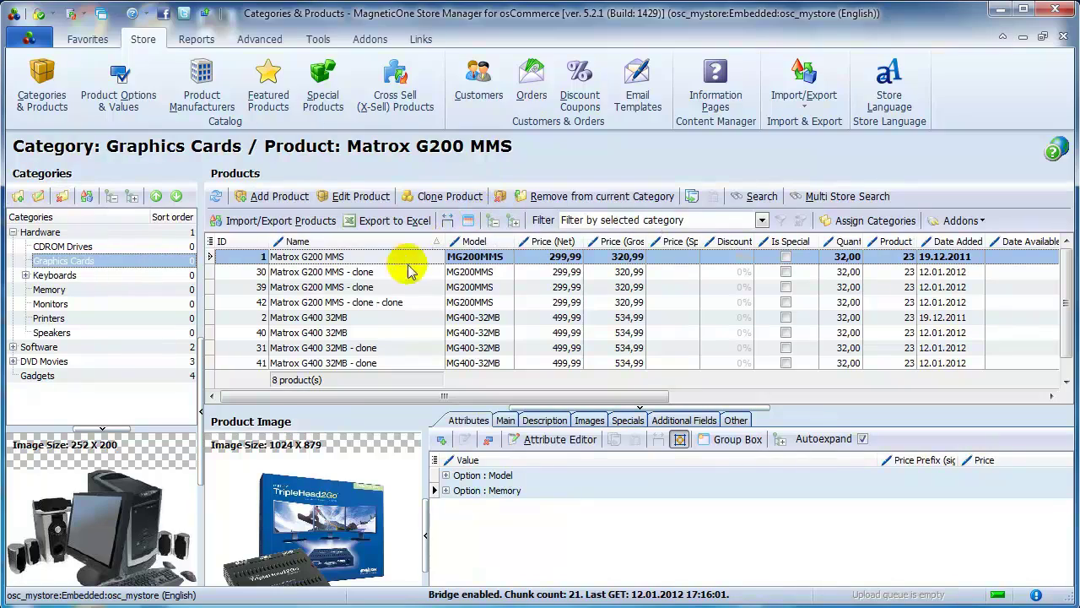
Clone 'Matrox G200 MMS - clone' and accept the new product 42 with default properties
right_click(297, 272)
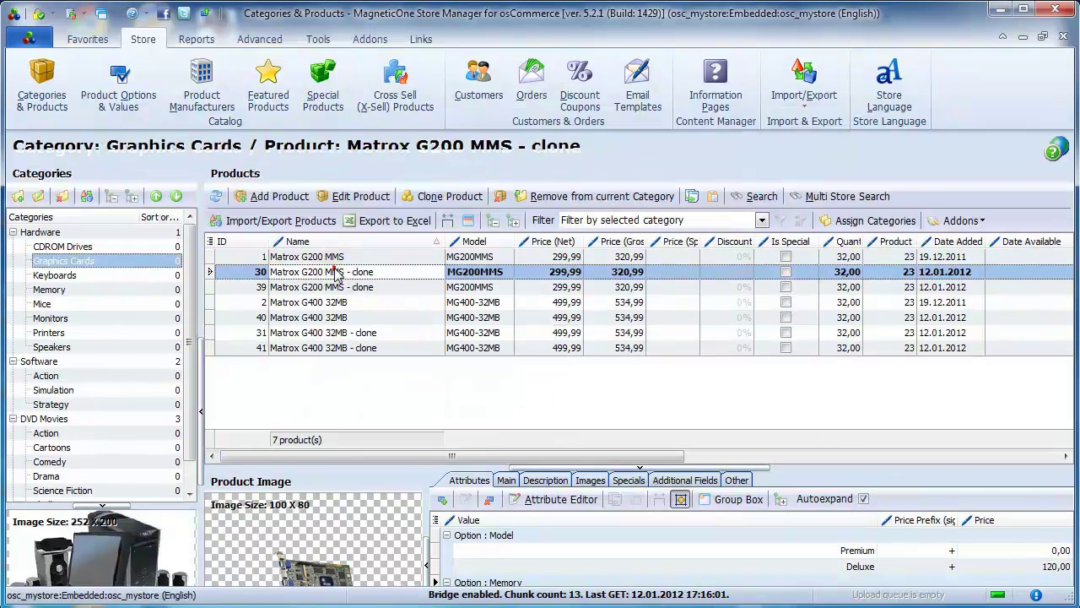
click(413, 198)
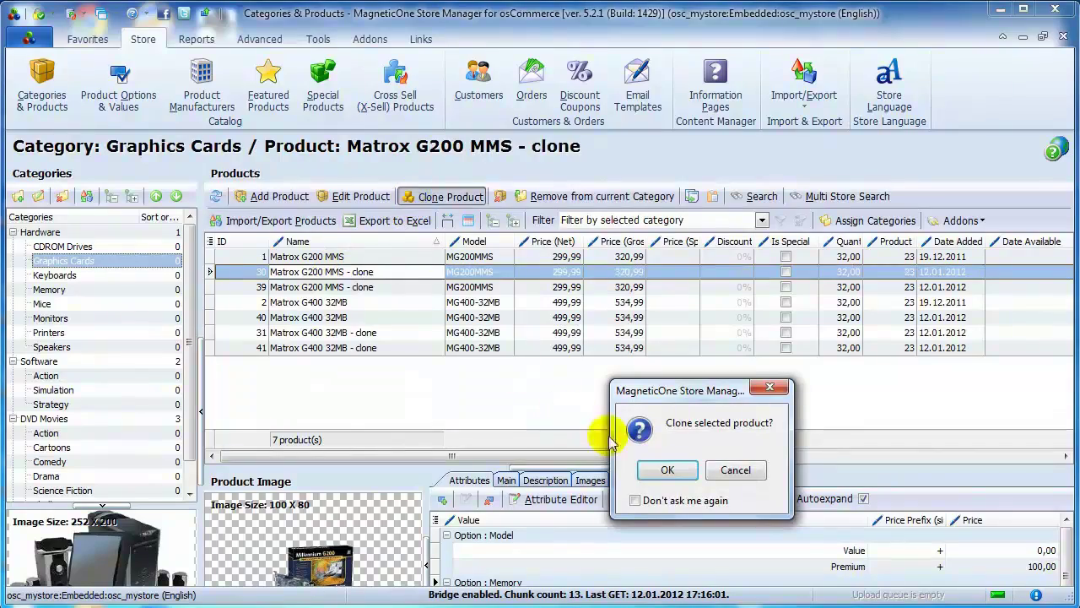
click(644, 469)
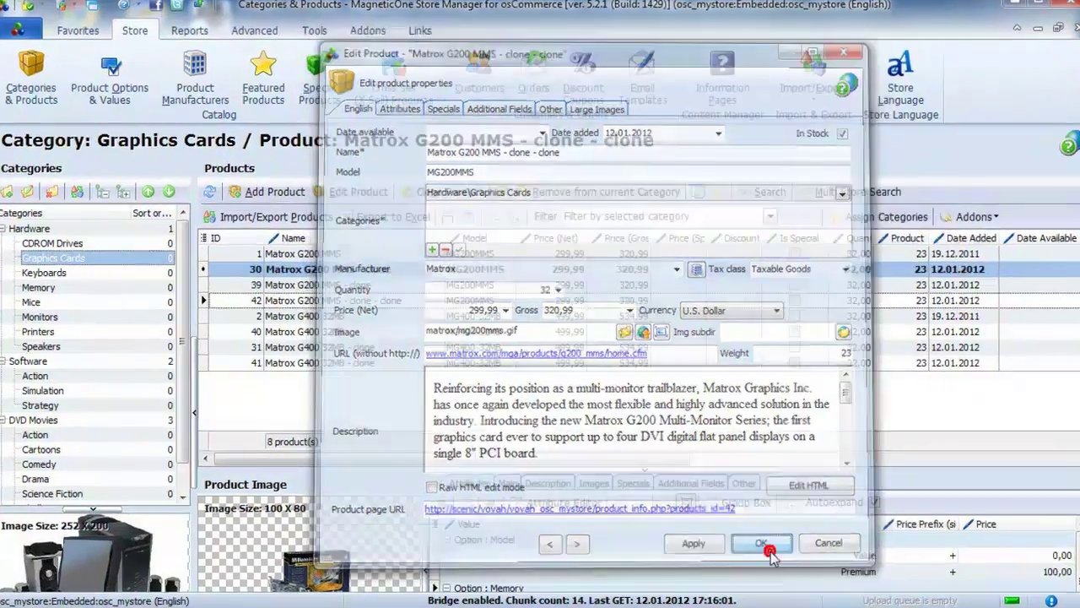
click(757, 543)
right_click(353, 275)
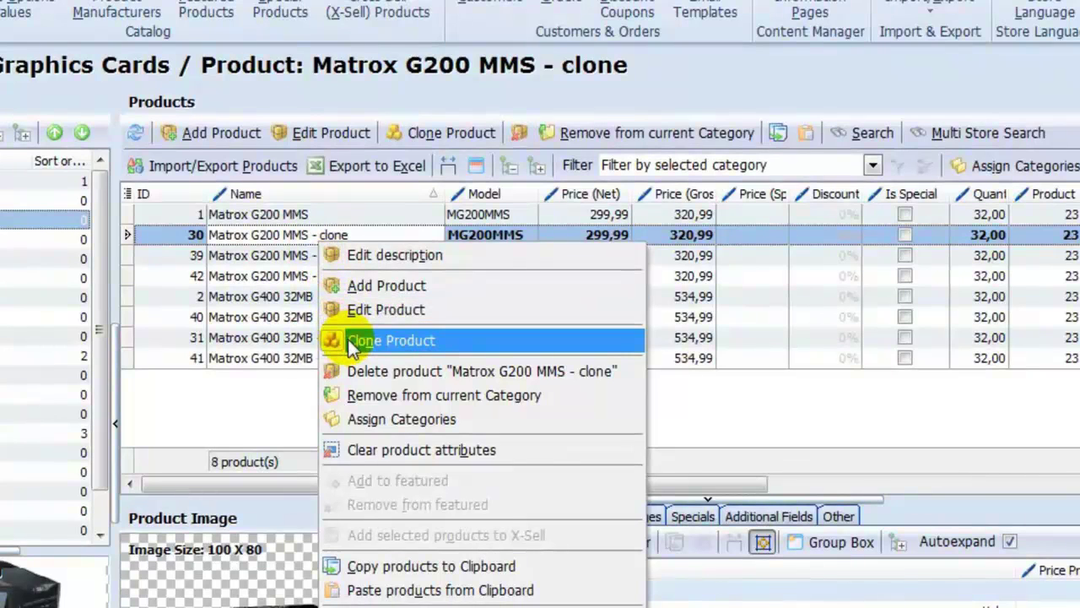
Copy-paste Matrox G400 32MB into Graphics Cards, then move Graphics Cards down under Hardware
click(304, 299)
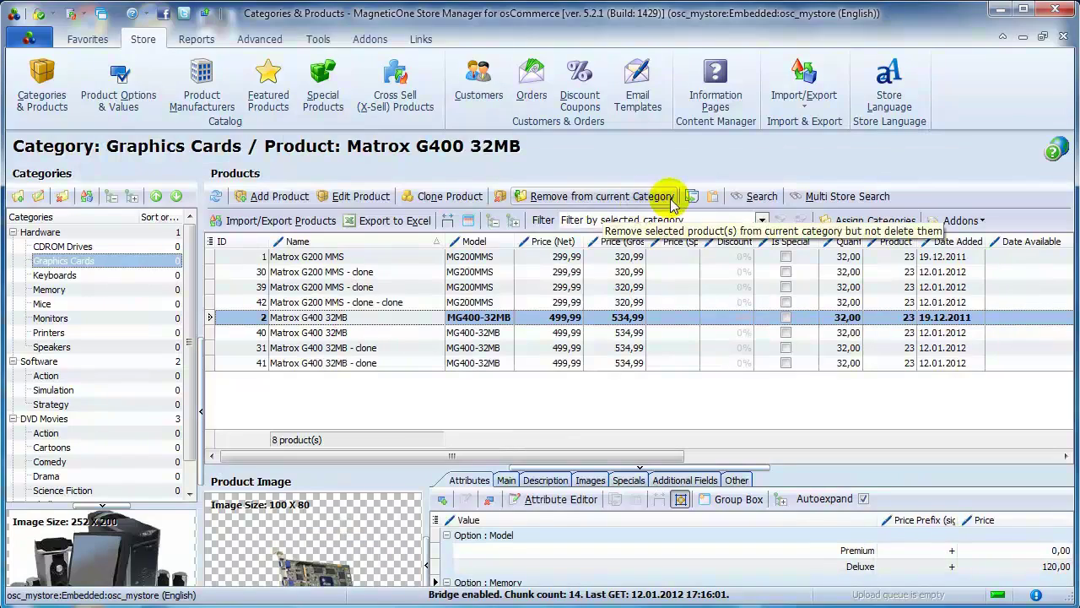
click(690, 195)
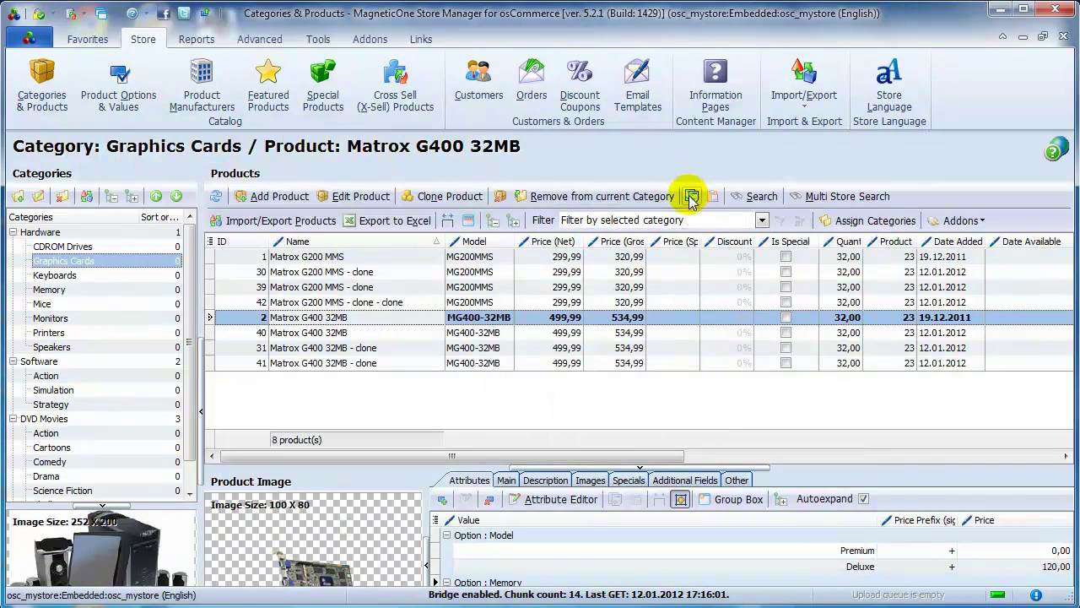
click(712, 195)
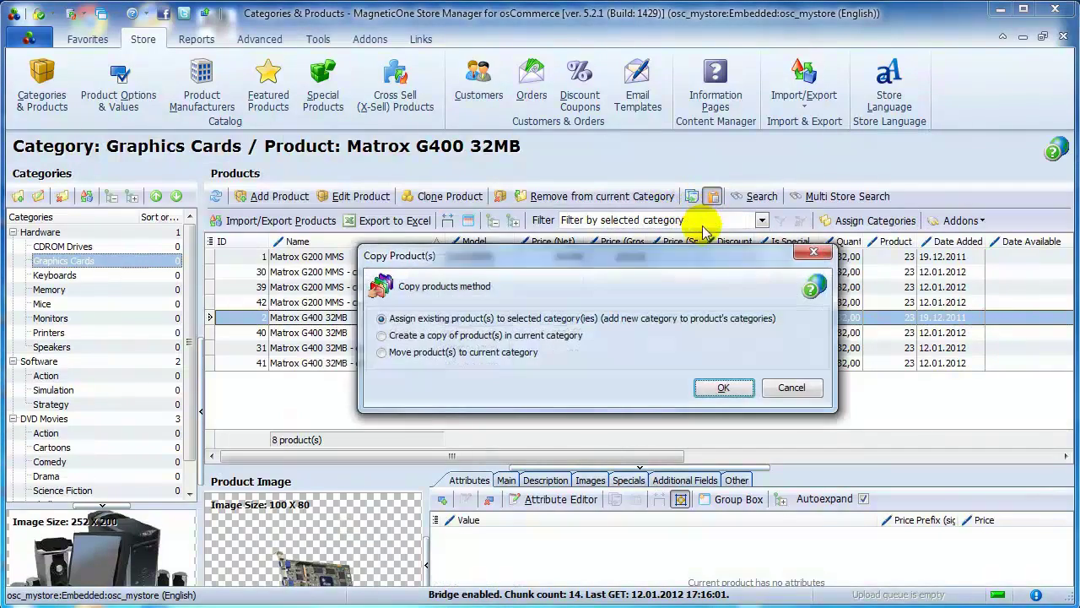
click(723, 388)
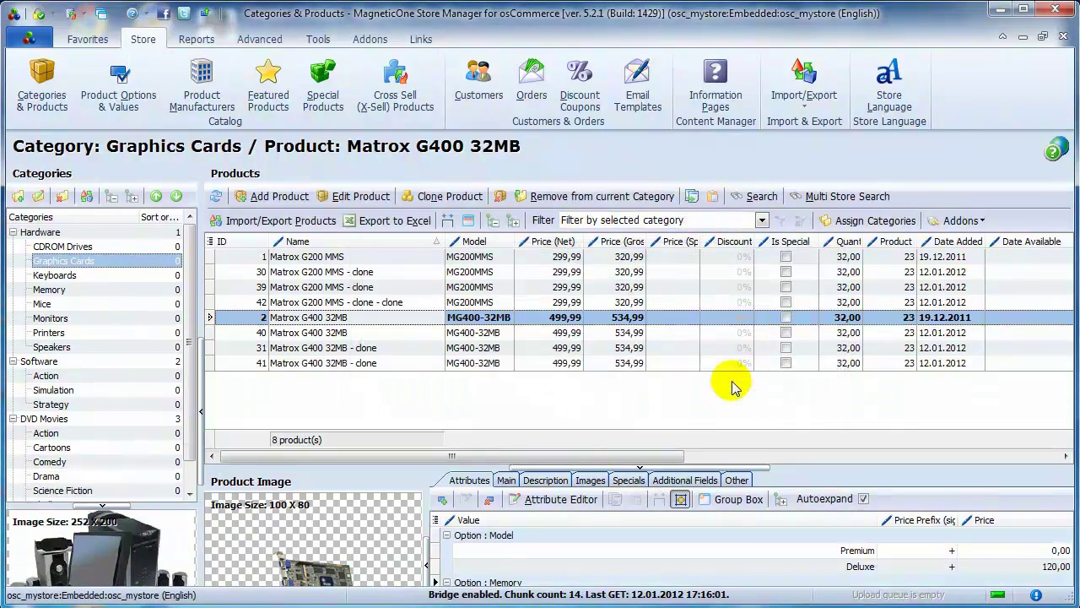
click(149, 261)
click(176, 197)
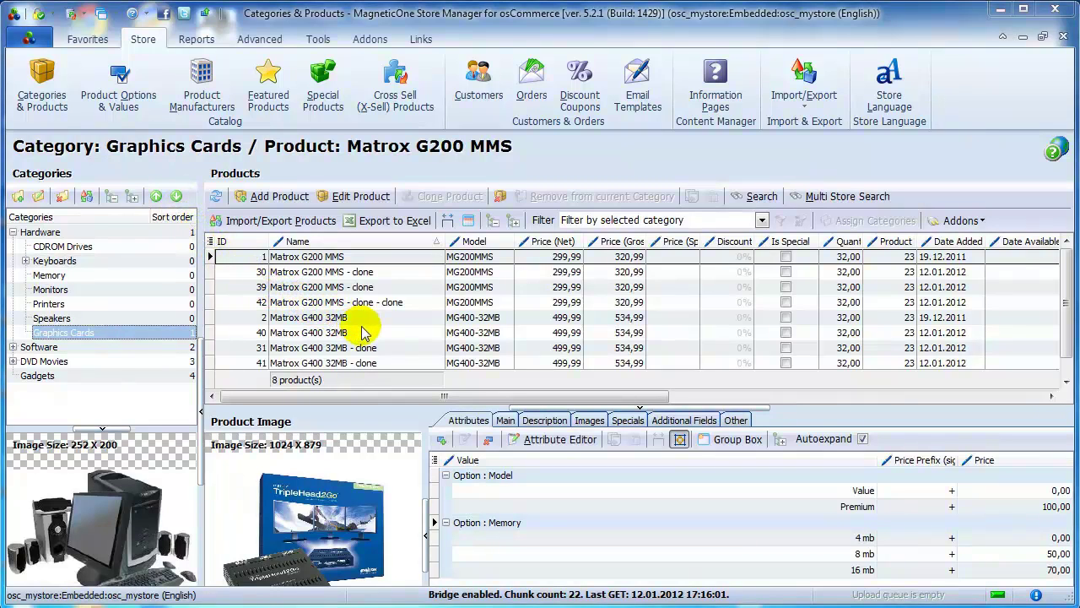
Export all product fields to embedded_test_2012-01-11.csv with default location and delimiters
click(761, 221)
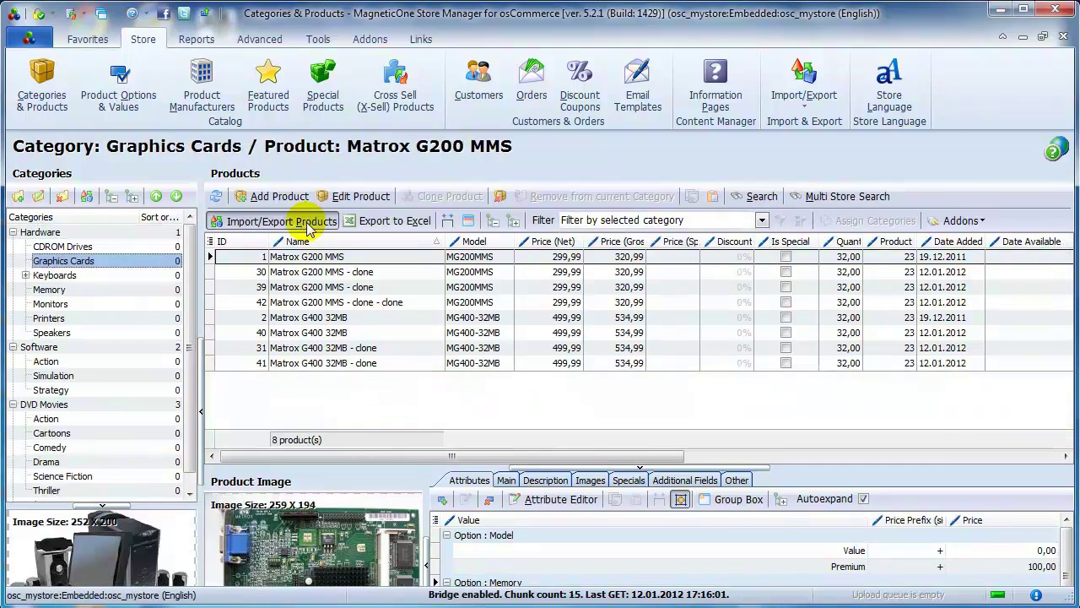
click(309, 221)
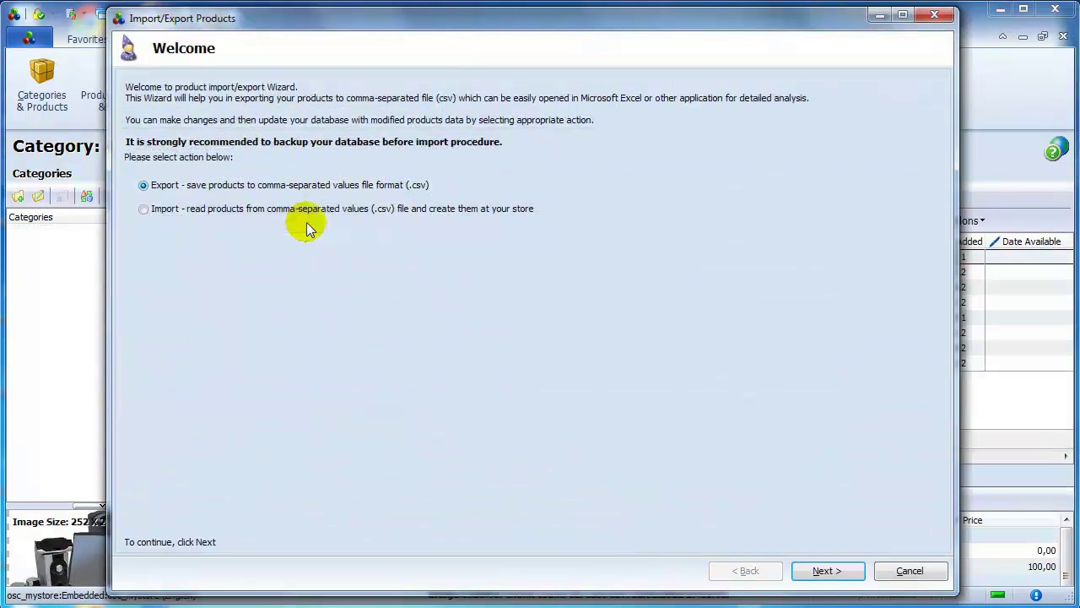
click(819, 571)
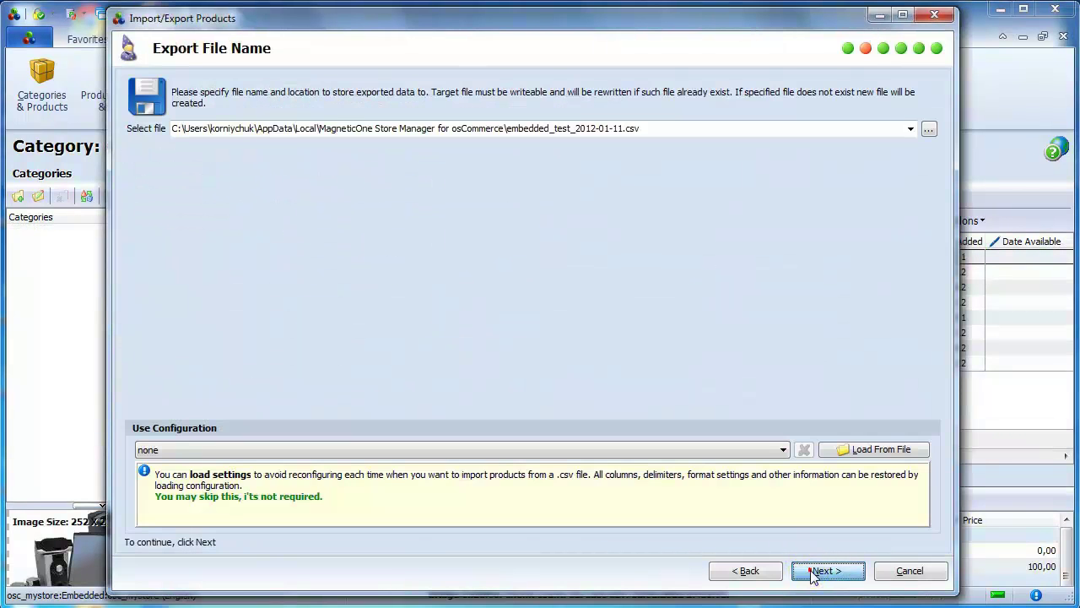
click(815, 572)
click(812, 573)
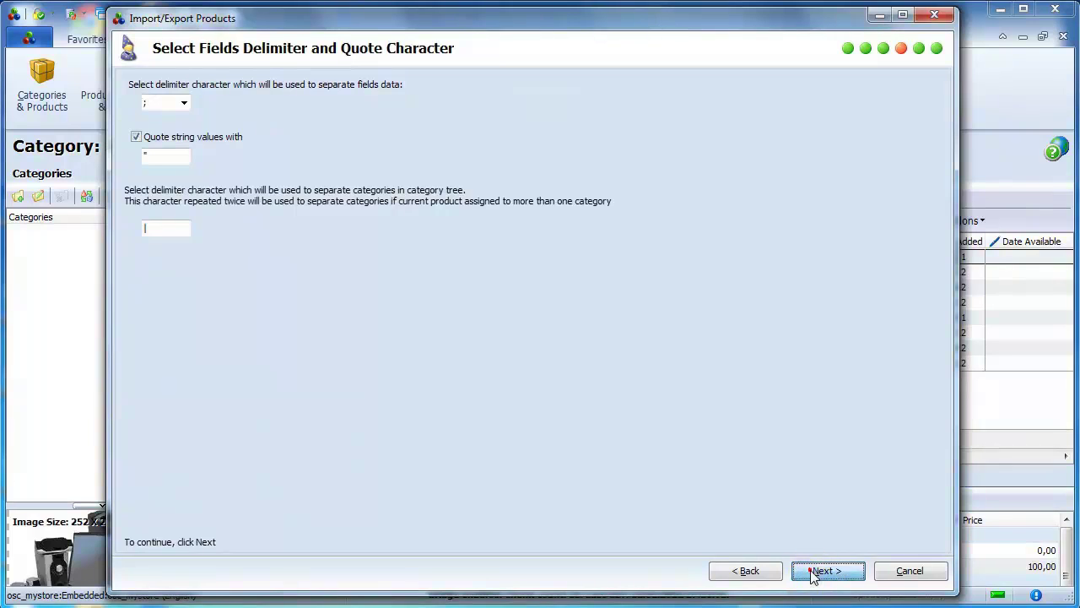
click(329, 259)
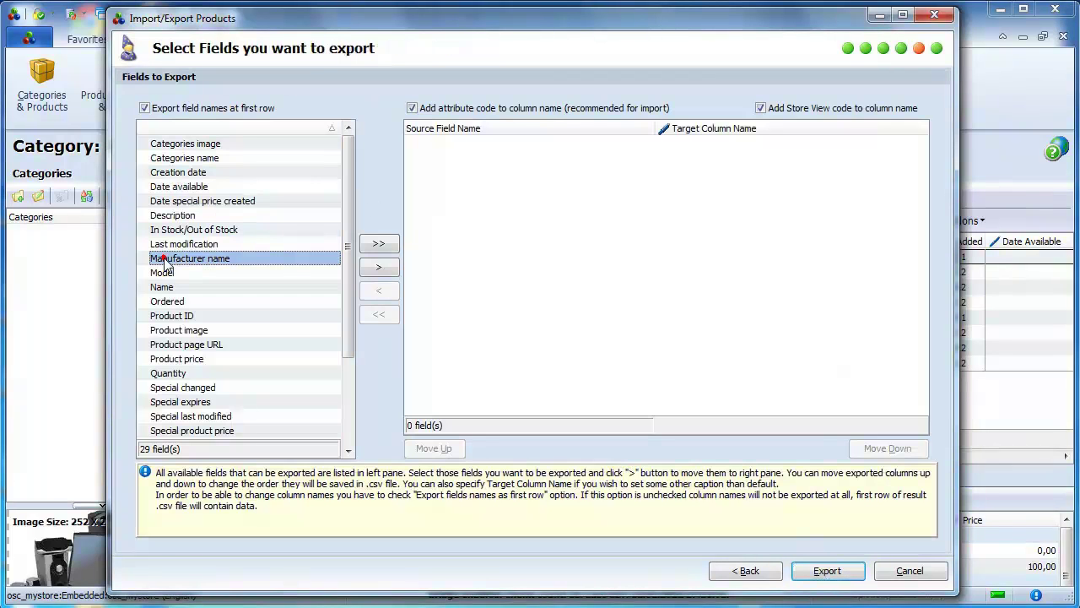
click(377, 243)
click(800, 571)
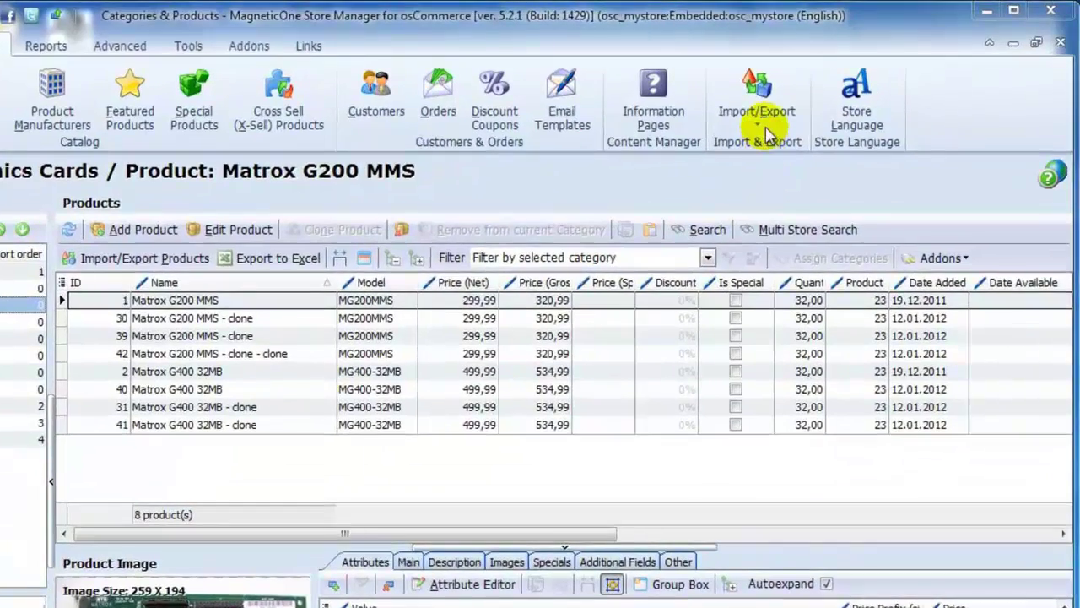
click(810, 93)
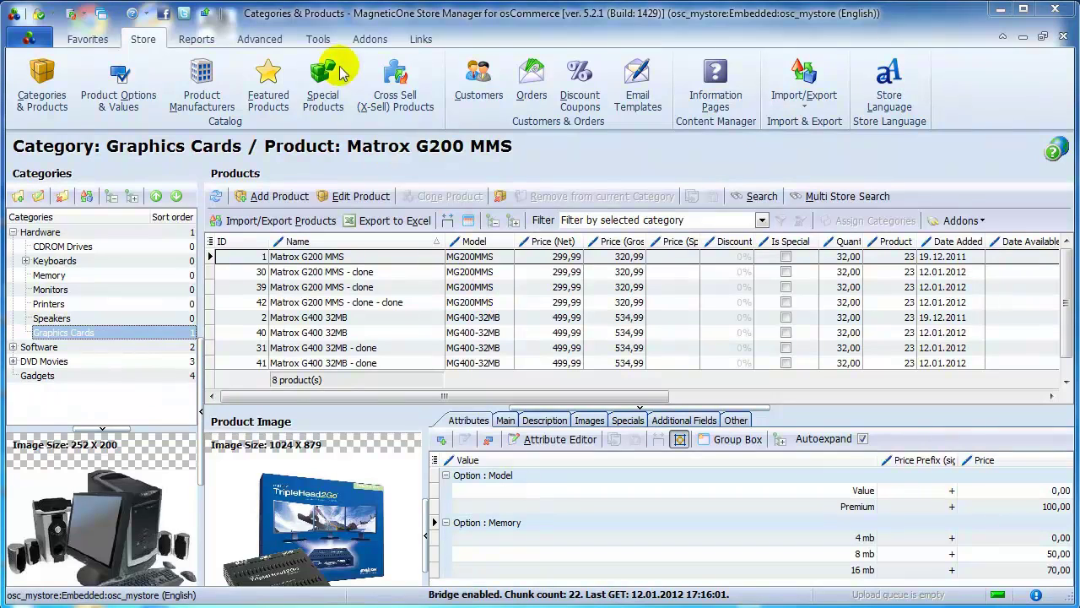
Bring up the Quick Connection Switch store list, then the login dropdown with Users and Permissions
click(318, 38)
click(634, 95)
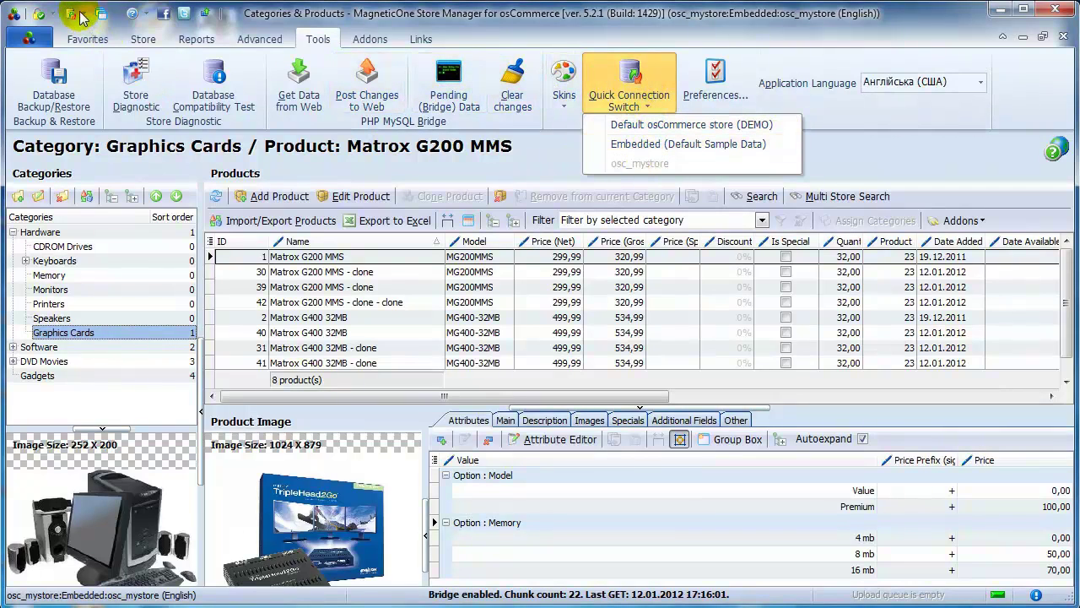
click(80, 15)
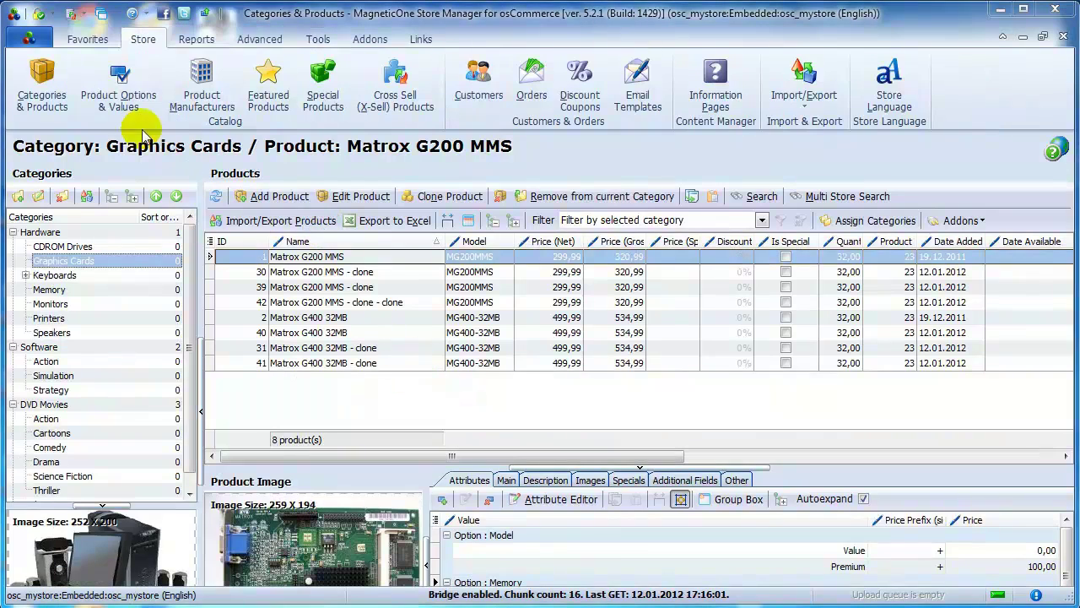
Open the Users and Permissions manager and add a new user named 'manager'
click(39, 14)
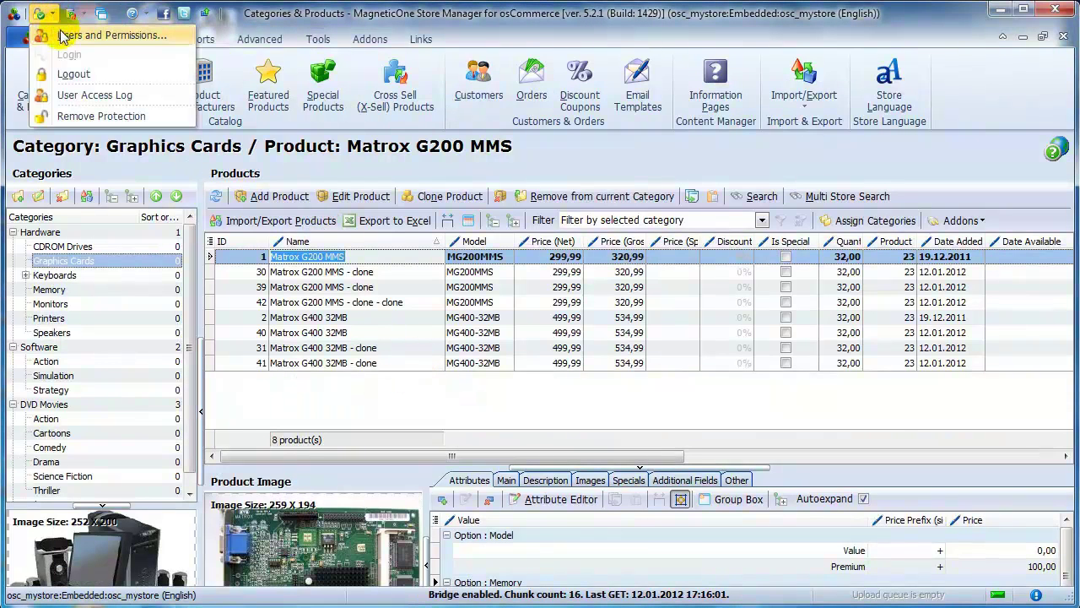
click(64, 35)
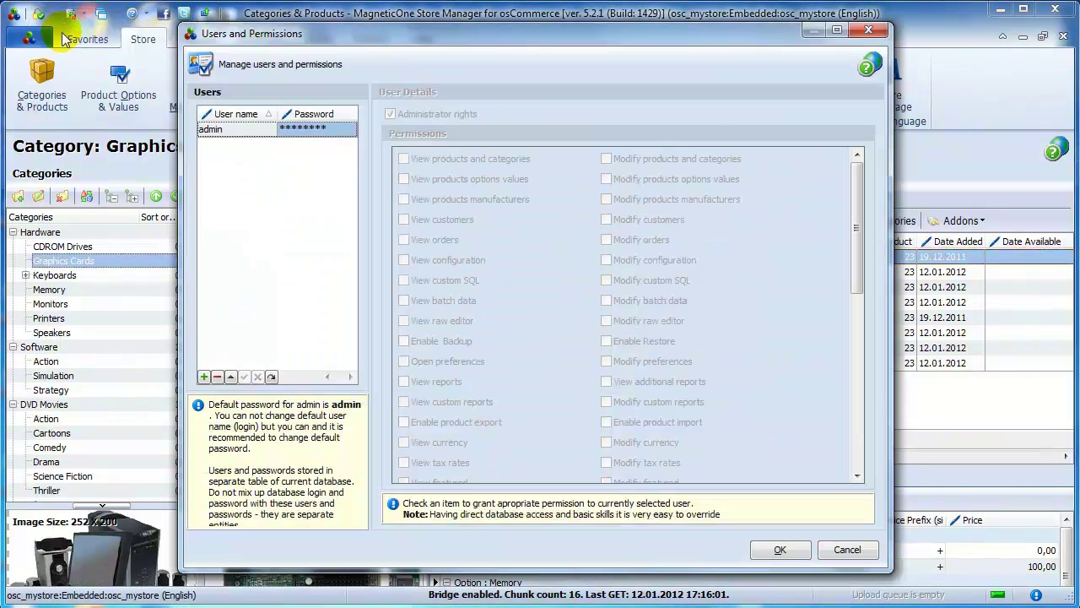
click(203, 379)
text(manager)
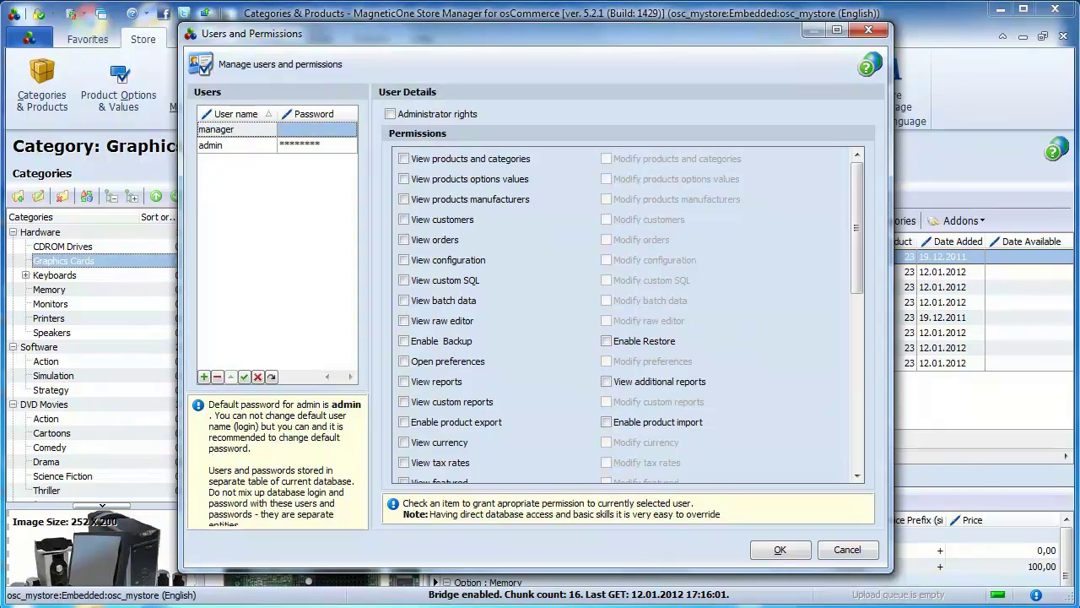
Grant manager View configuration, batch data, raw editor and preferences rights, set a password, and save
click(404, 260)
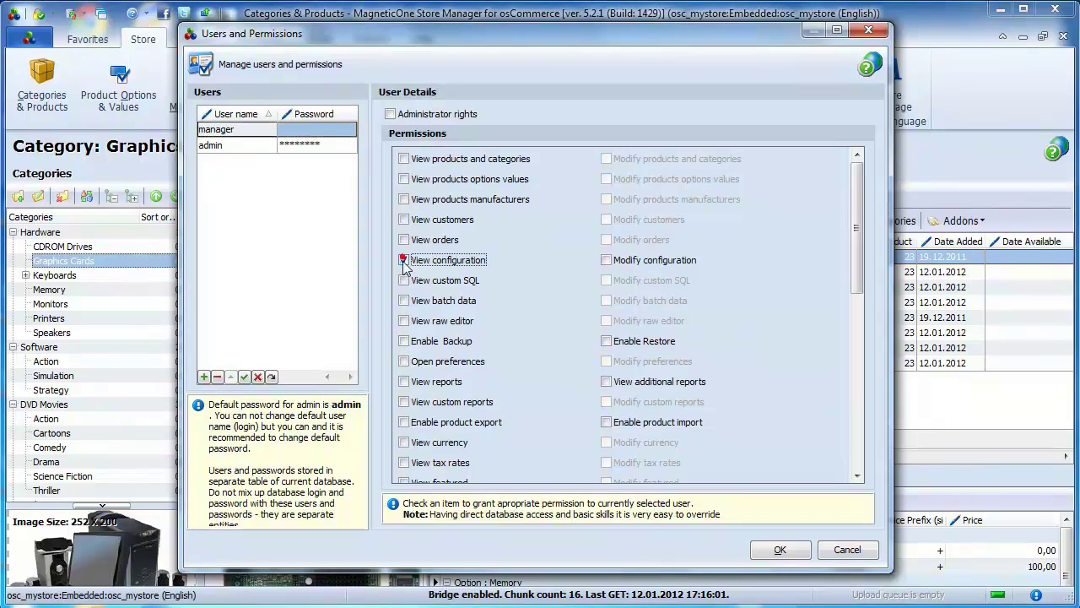
click(403, 300)
click(404, 321)
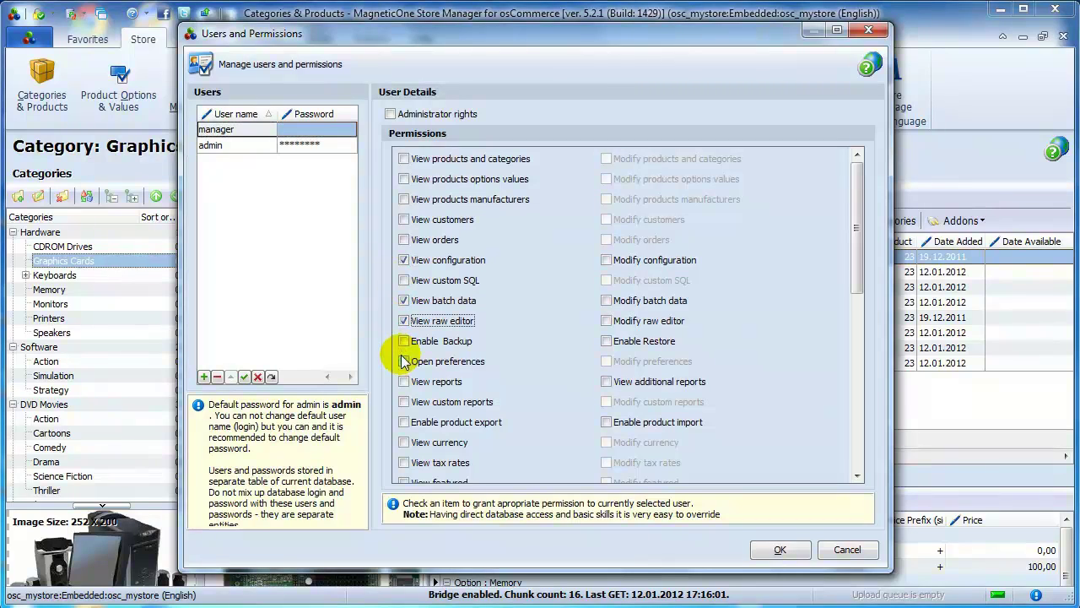
click(404, 361)
click(316, 129)
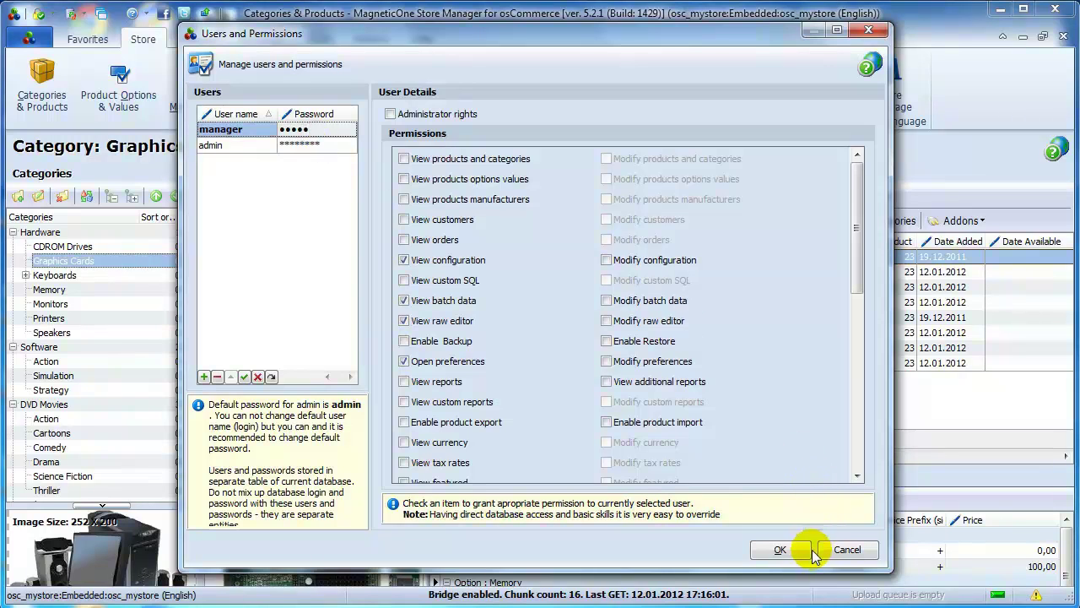
click(779, 550)
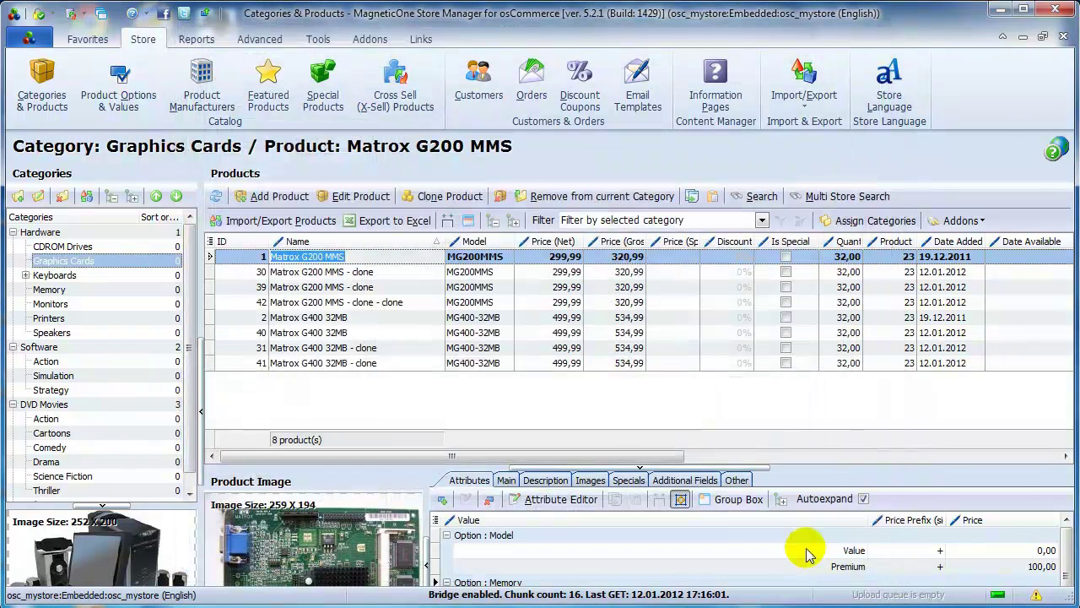
click(478, 85)
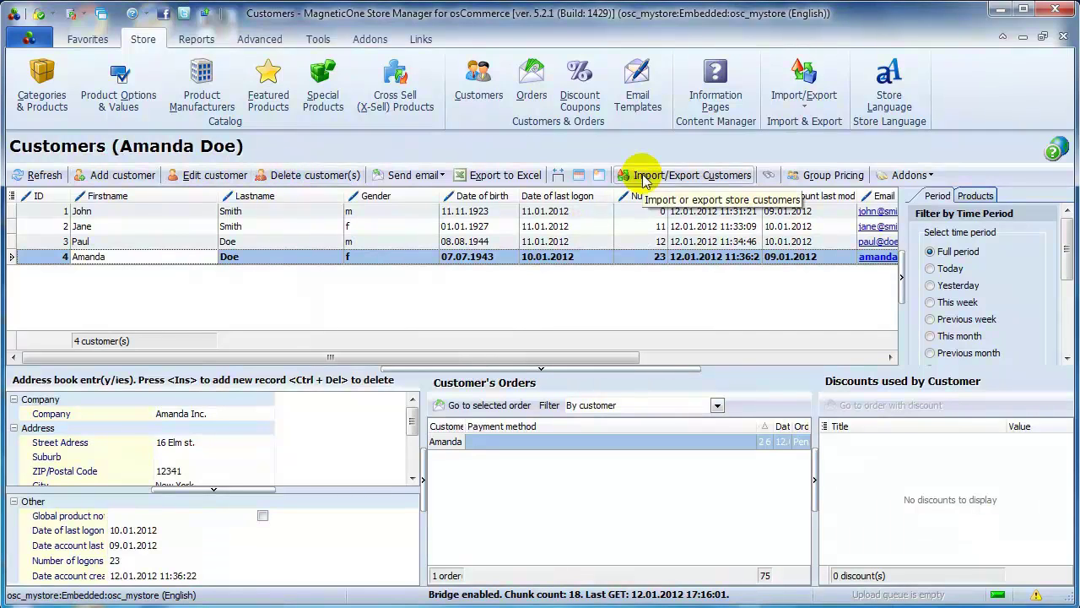
click(531, 93)
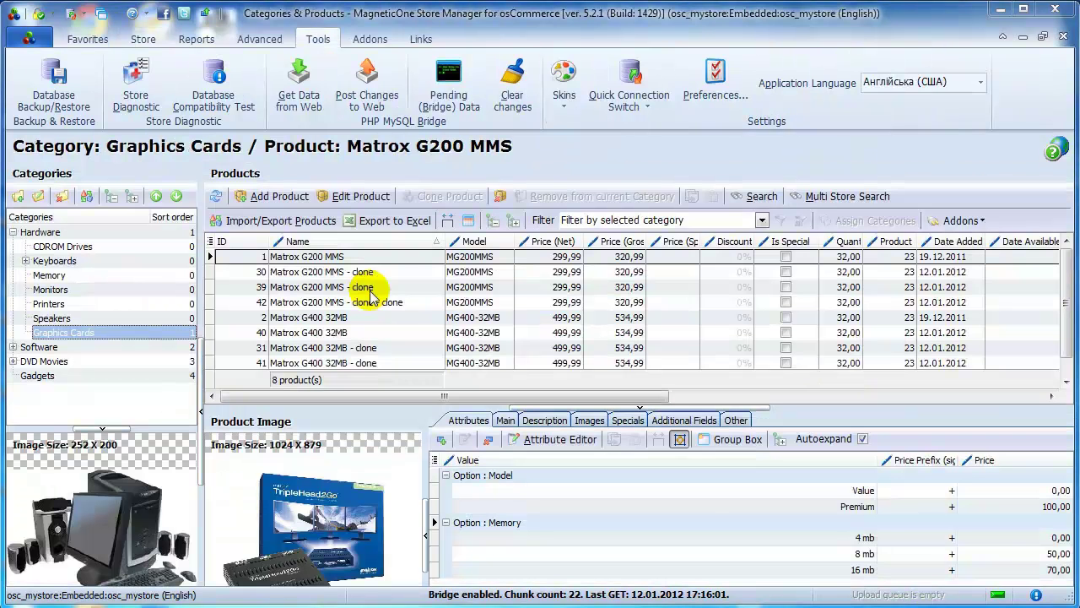
click(210, 42)
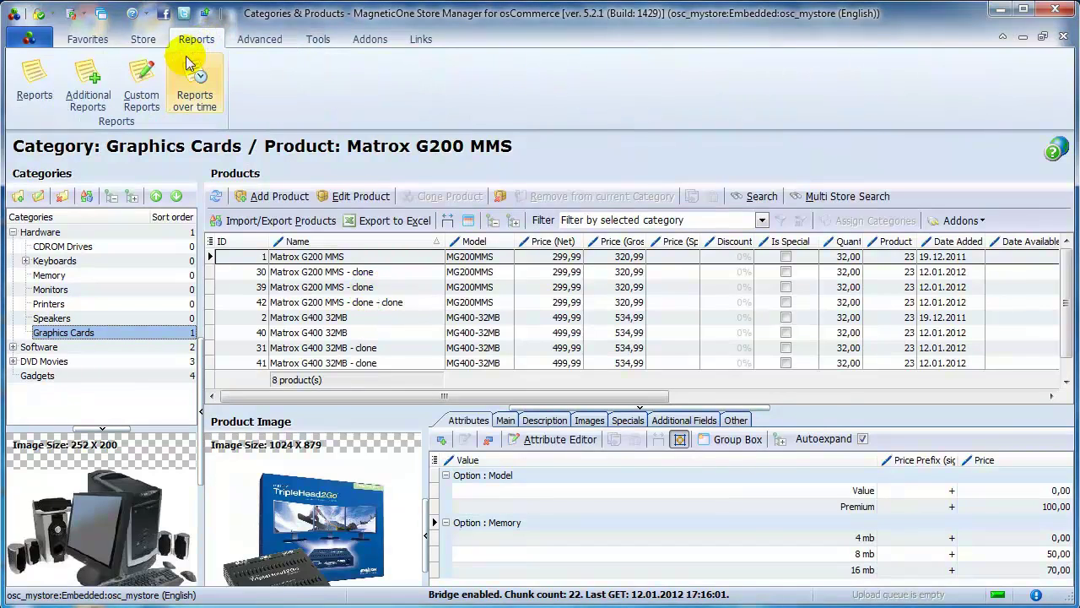
click(36, 101)
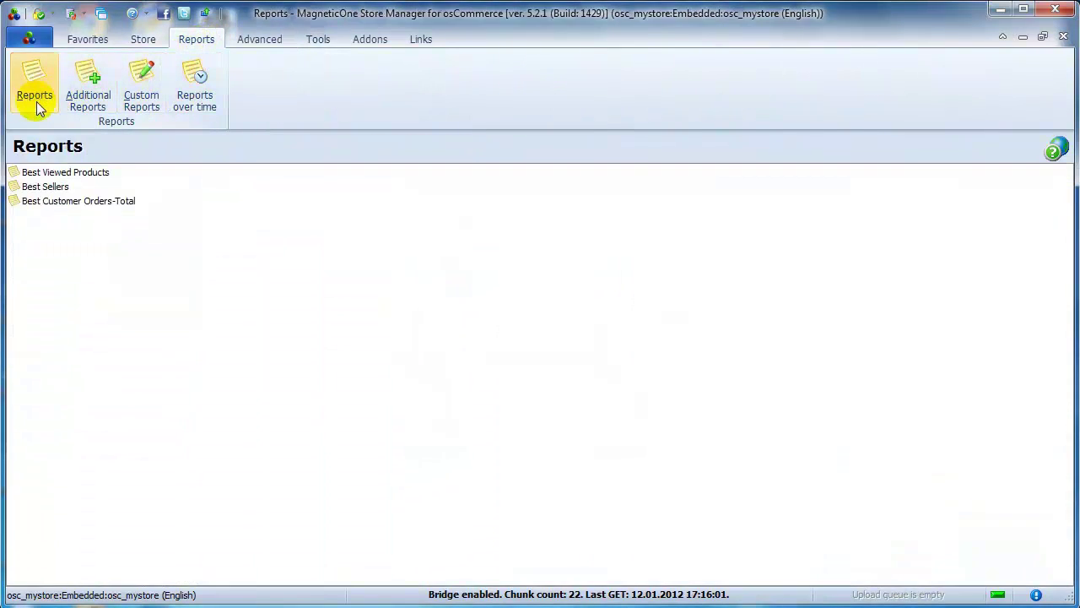
click(88, 95)
click(156, 96)
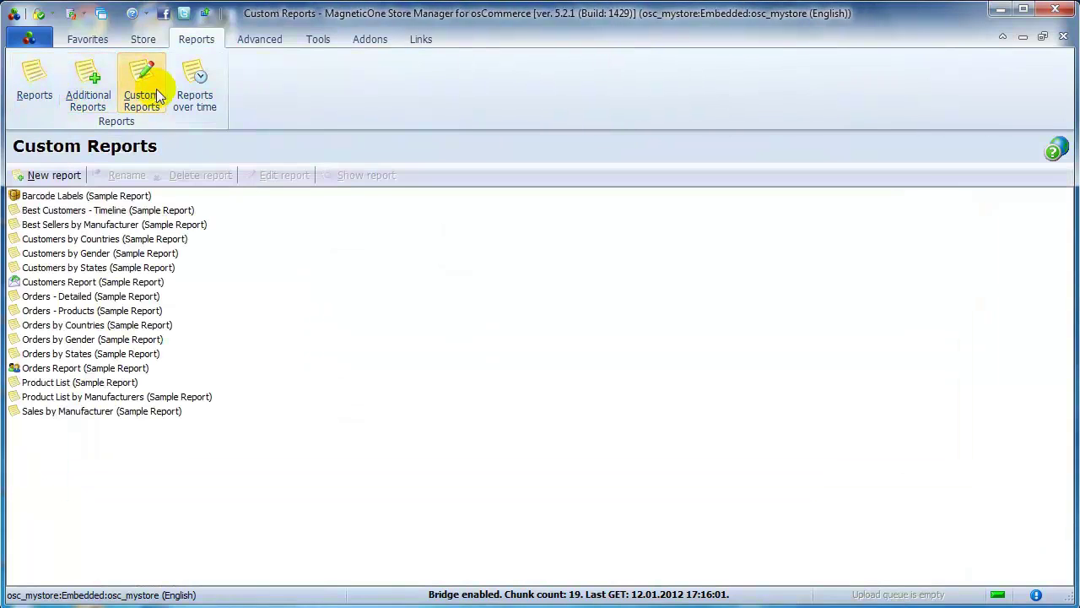
click(185, 95)
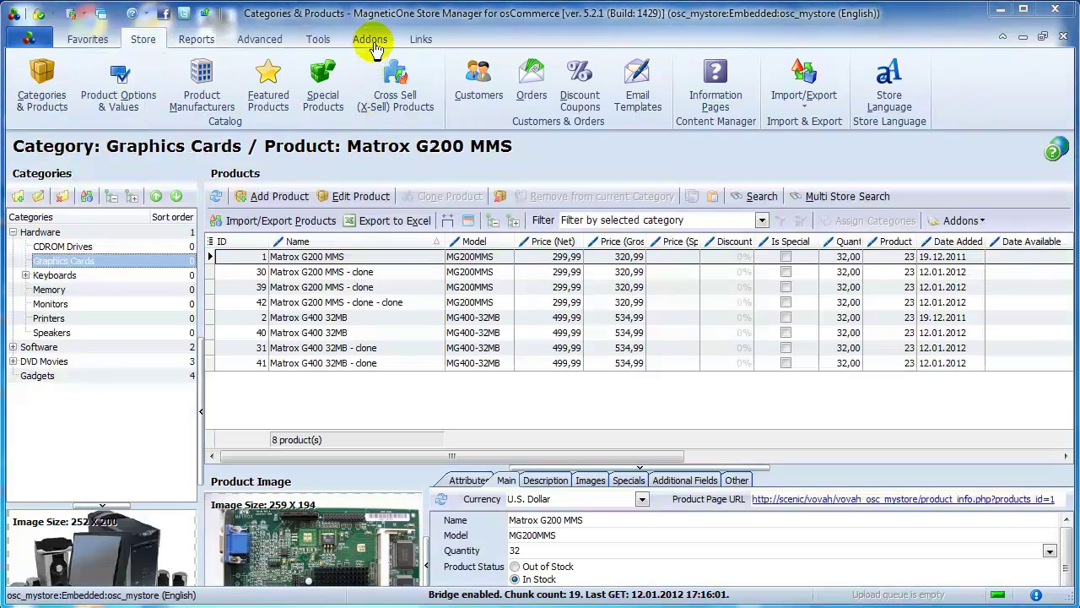
click(371, 39)
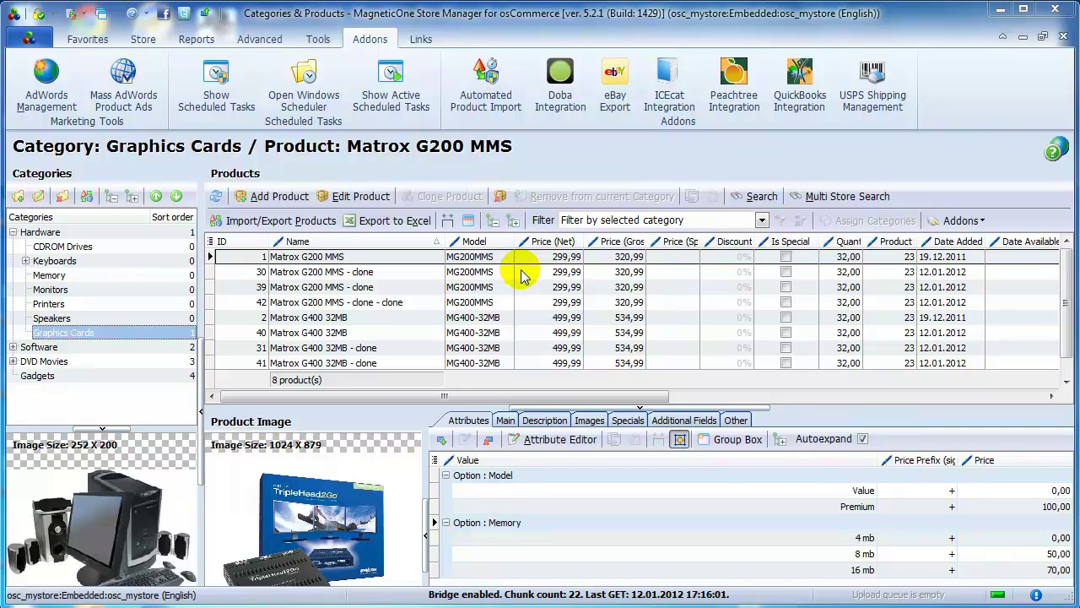
click(154, 38)
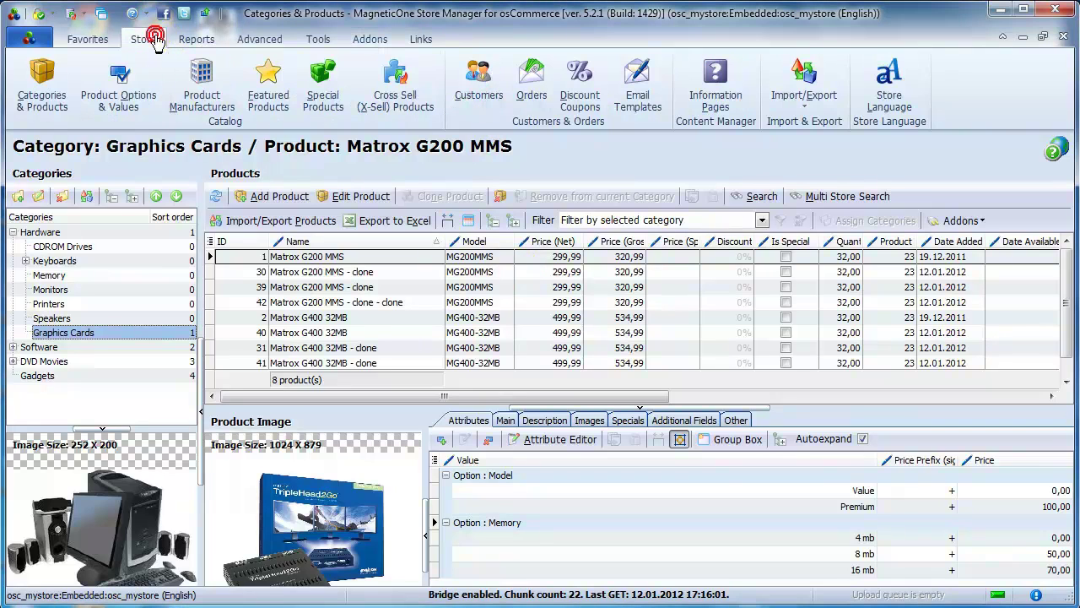